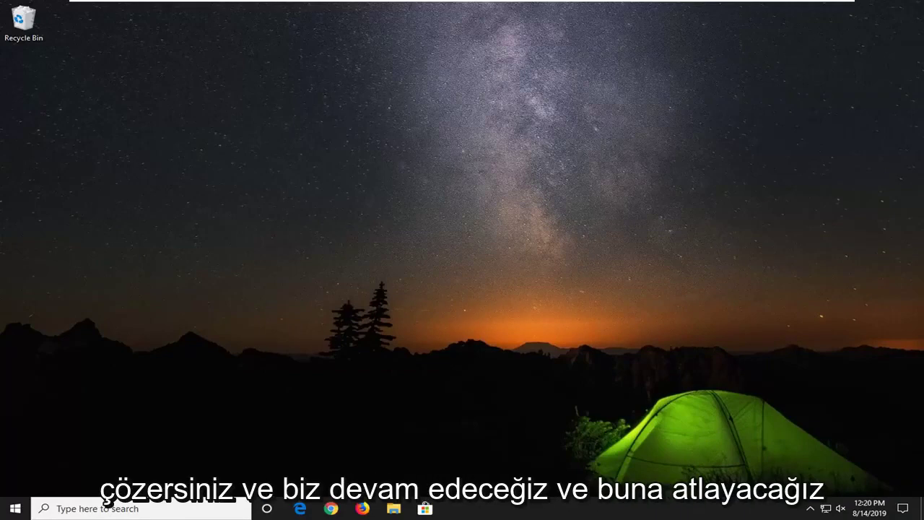
- Search the Start menu for 'troubleshoot' and open the Troubleshoot settings best match
left_click(13, 510)
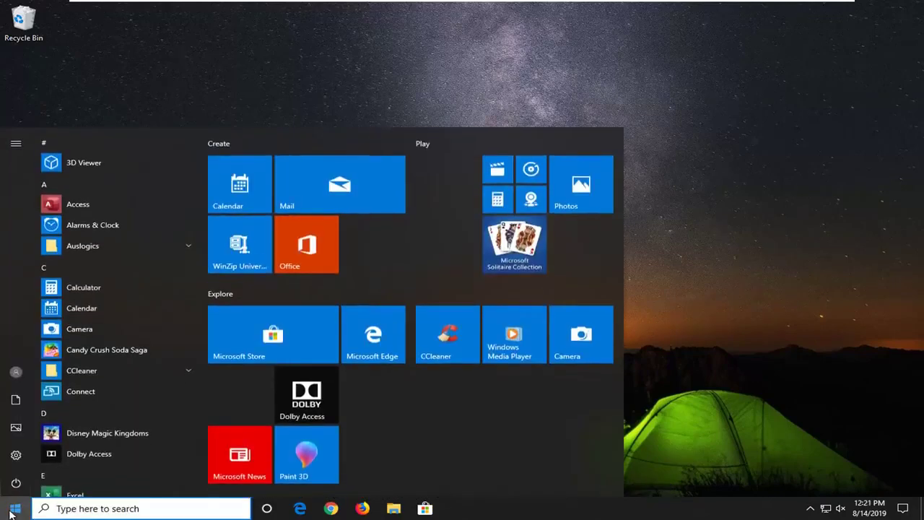
type("t")
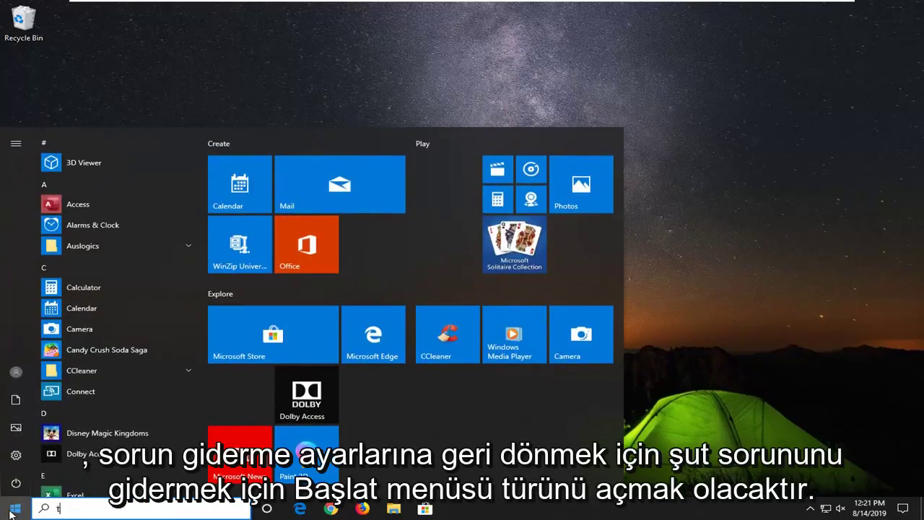
type("roubleshoot")
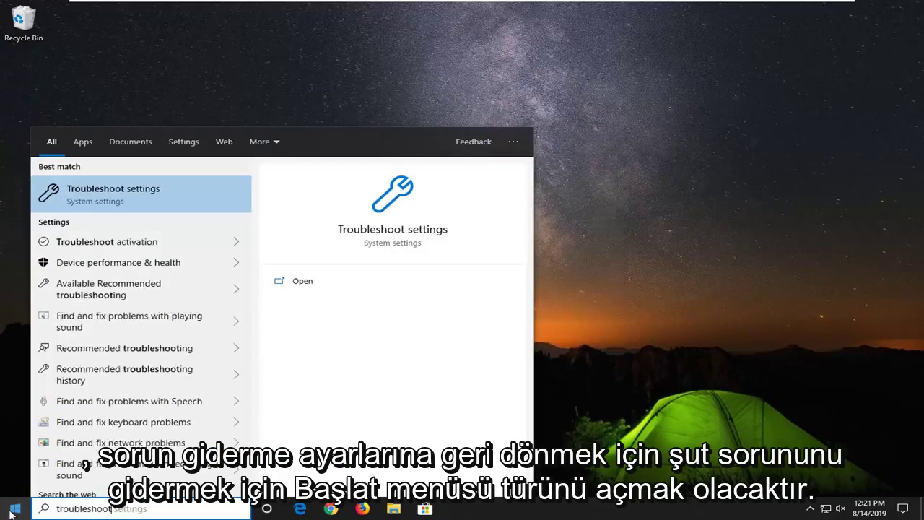
left_click(120, 202)
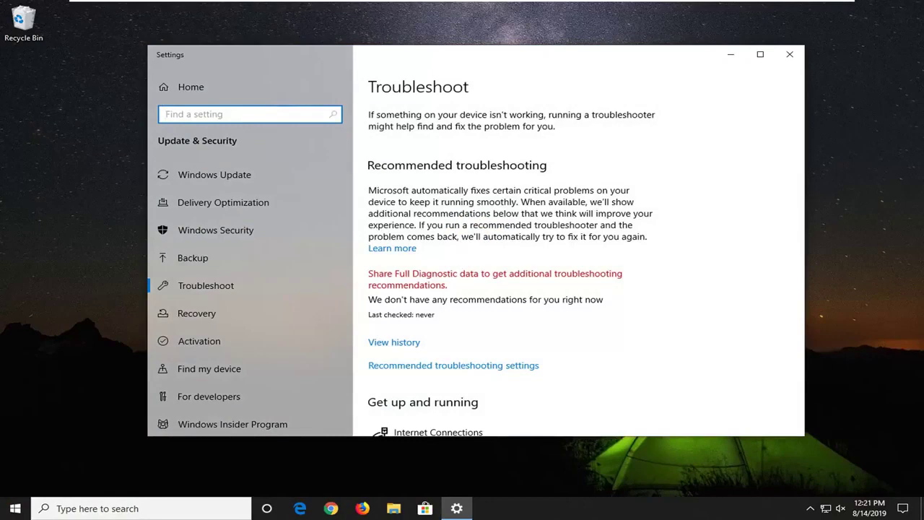
- Scroll down to Get up and running and expand the Windows Update troubleshooter entry
scroll(423, 200, "down", 5)
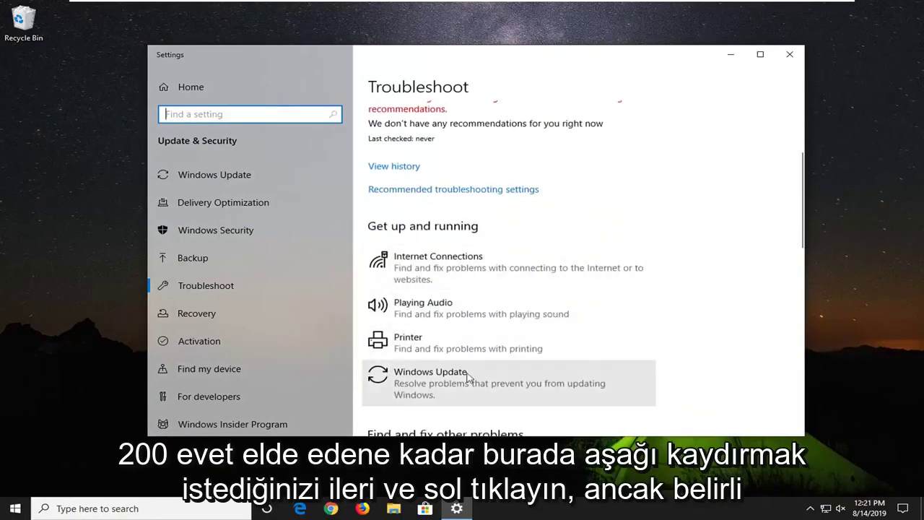
left_click(435, 337)
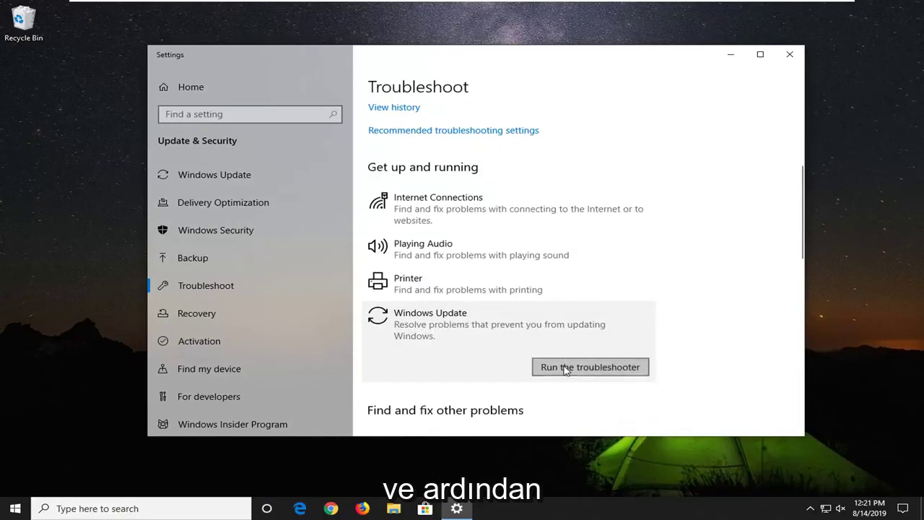
- Run the Windows Update troubleshooter until it reports Windows Update issues as Detected
left_click(565, 367)
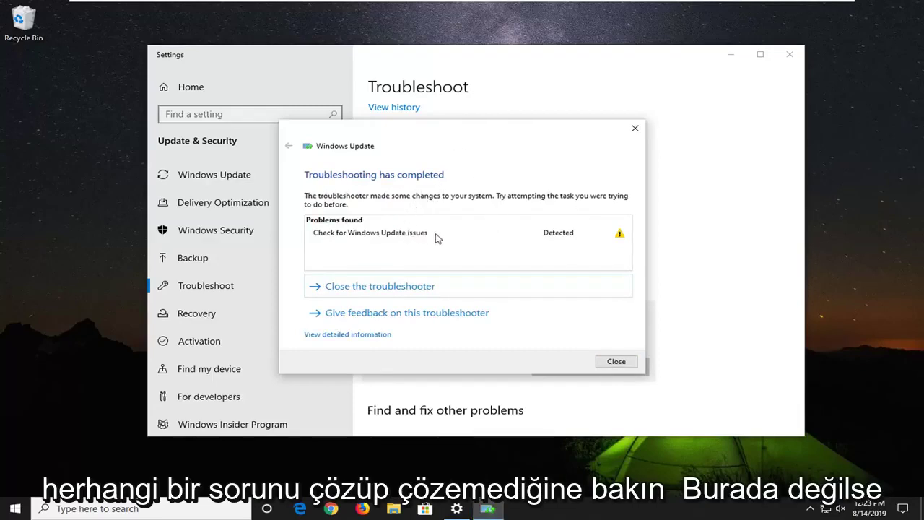
- Close the finished troubleshooter dialog and the Settings window
left_click(614, 365)
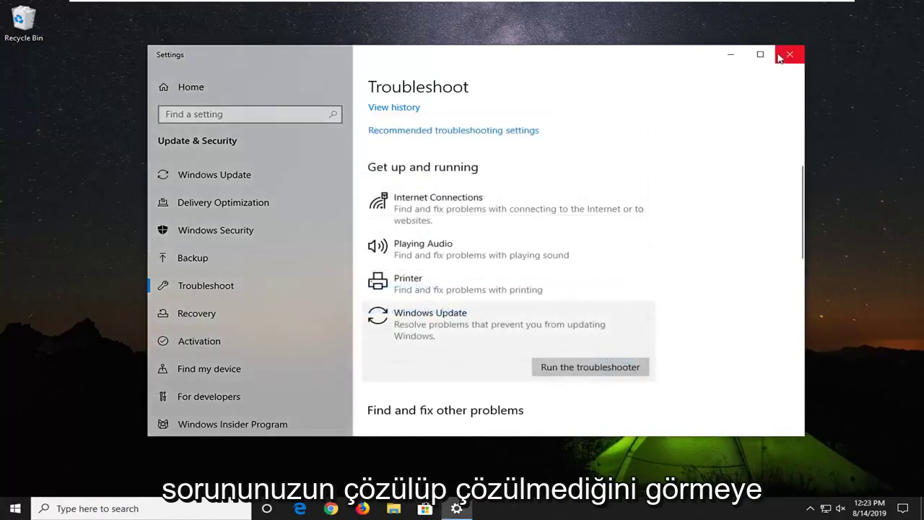
left_click(788, 55)
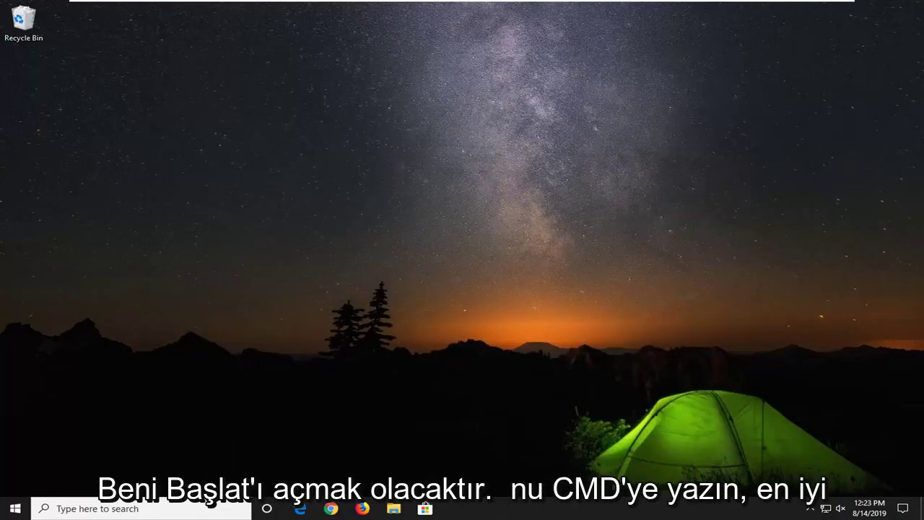
- Search Start for 'cmd' and run Command Prompt as administrator, approving the UAC prompt
left_click(15, 508)
type("d")
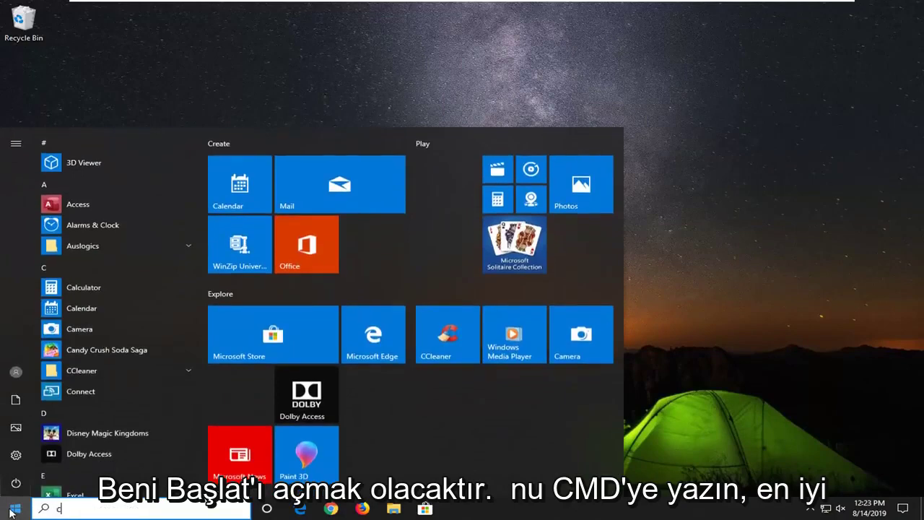
type("md")
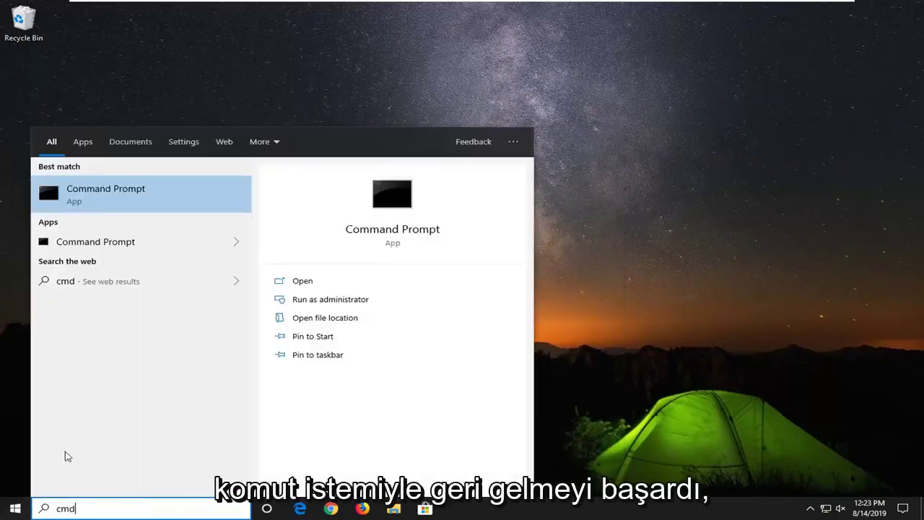
right_click(112, 197)
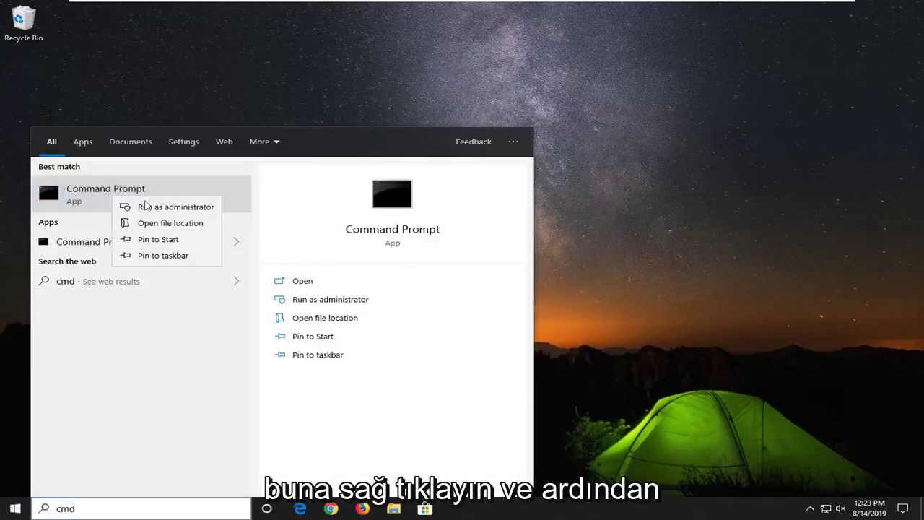
left_click(160, 207)
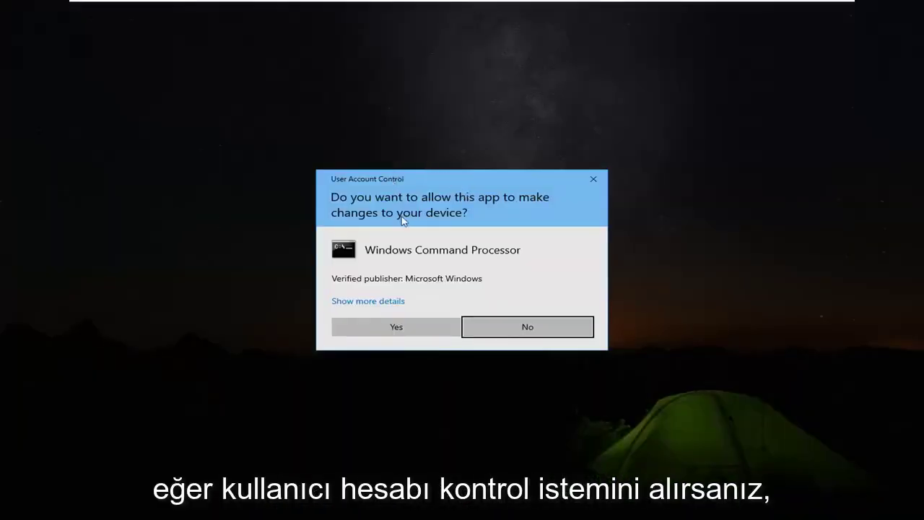
left_click(390, 334)
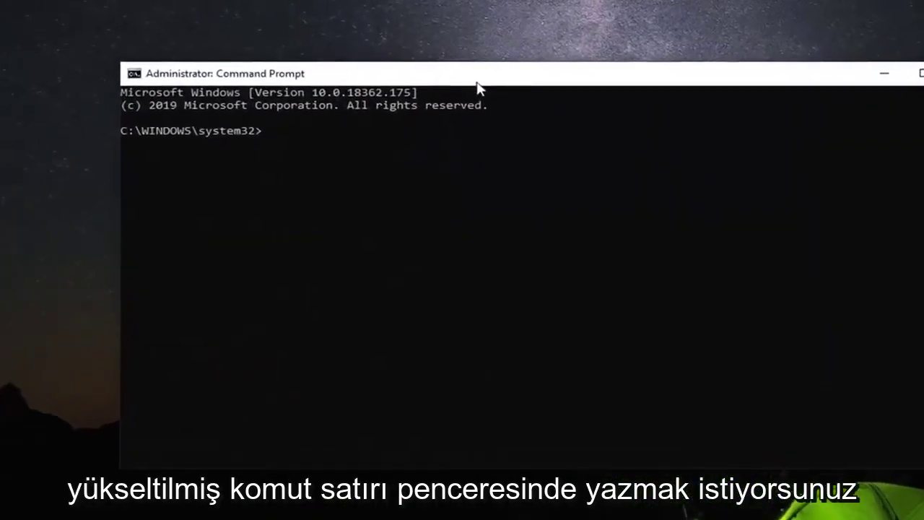
- Stop the wuauserv and bits services with net stop commands
type("net")
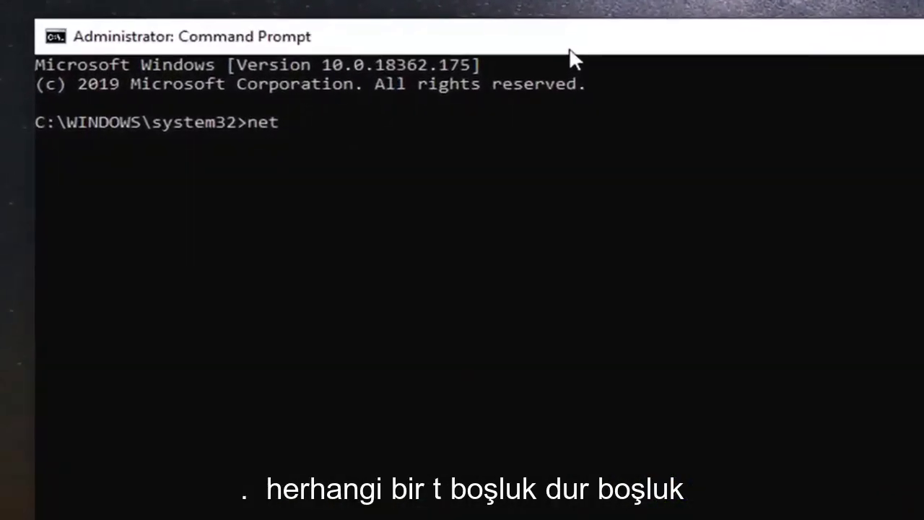
type(" stop wua")
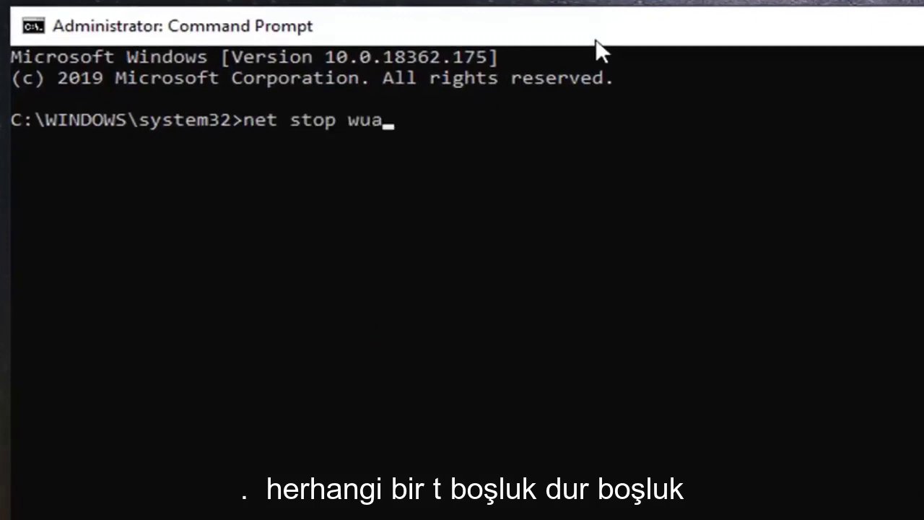
type("userv")
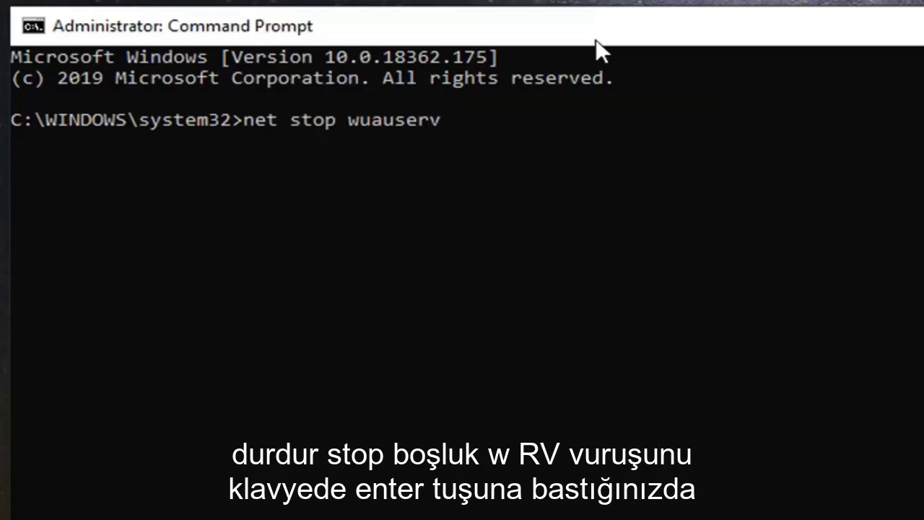
key("Return")
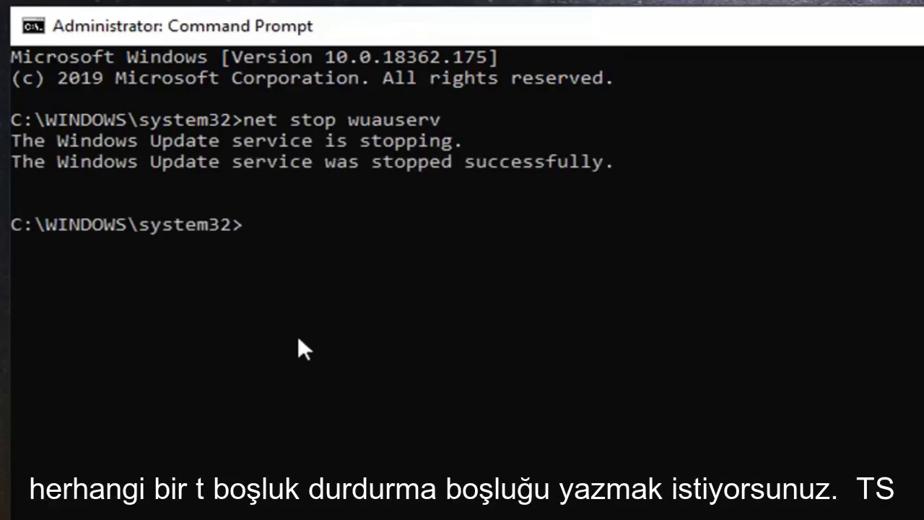
type("net stop")
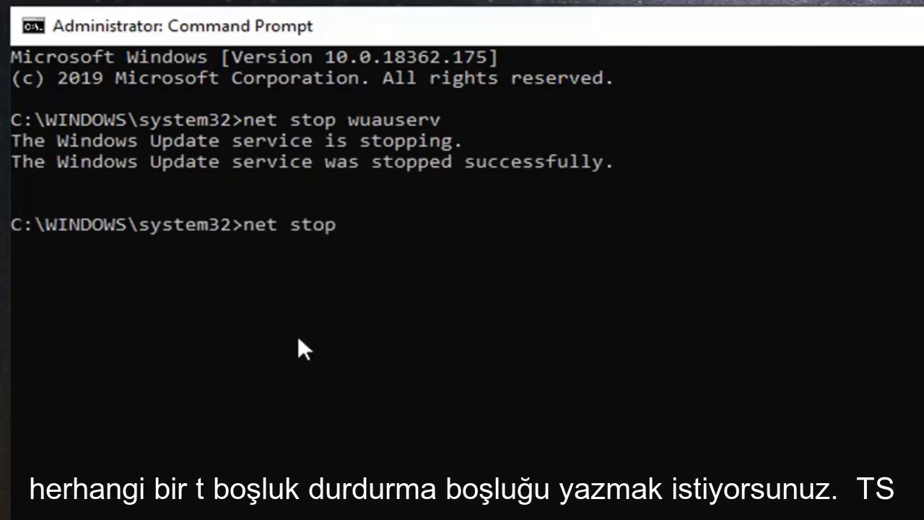
type(" bits")
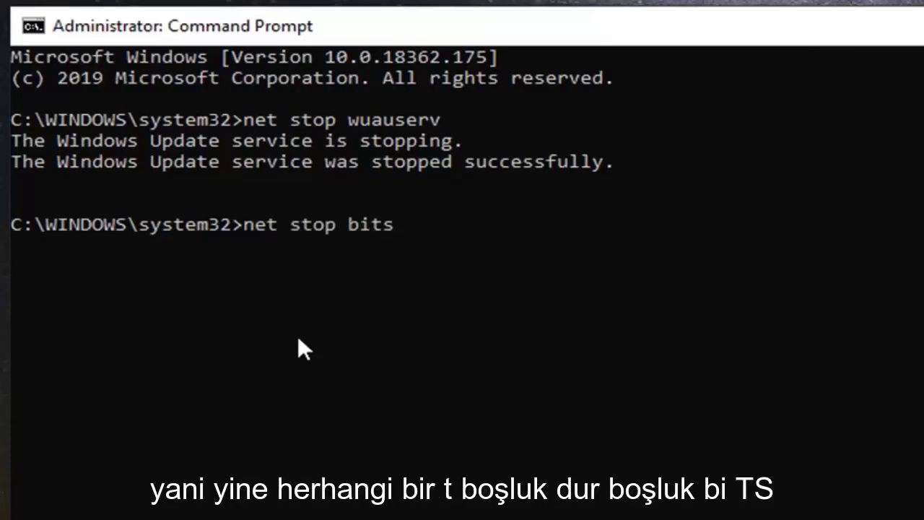
key("Return")
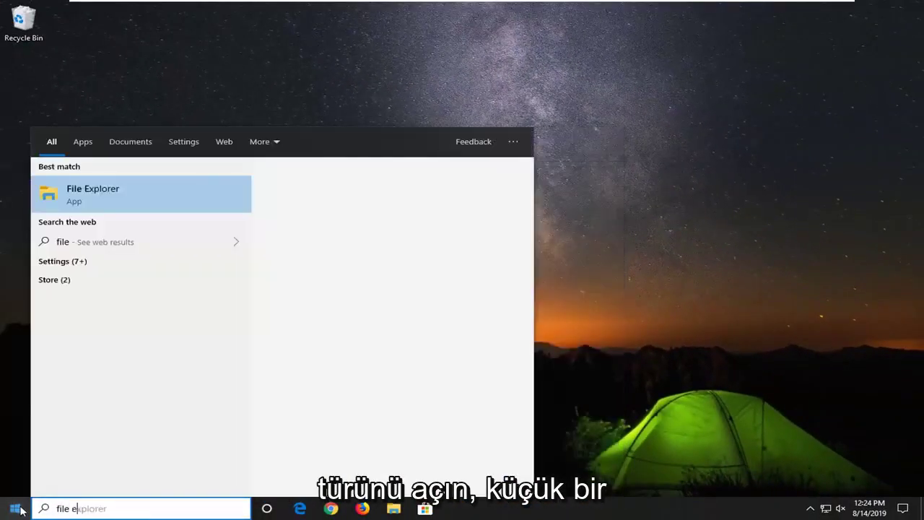
- Search Start for 'file explorer' and launch the File Explorer best match
type("xplorer")
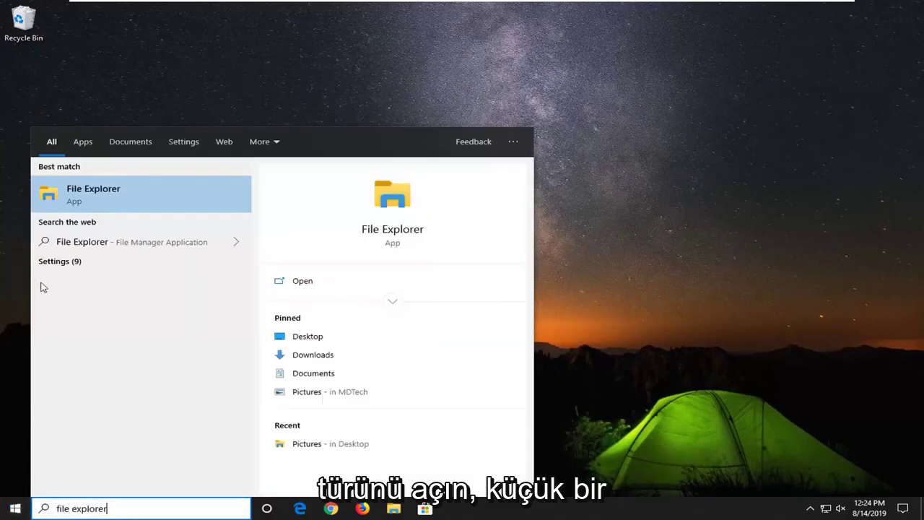
left_click(103, 196)
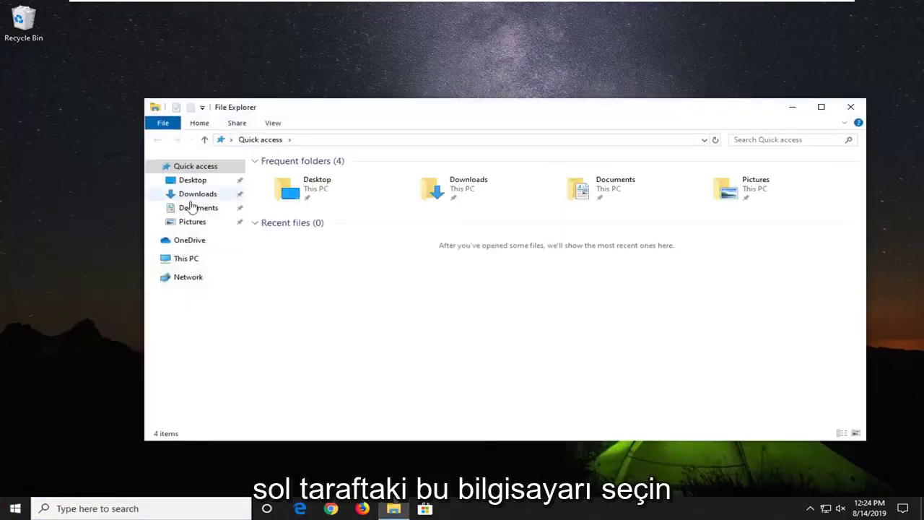
- Navigate through This PC and Local Disk (C:) into C:\Windows\SoftwareDistribution
left_click(192, 259)
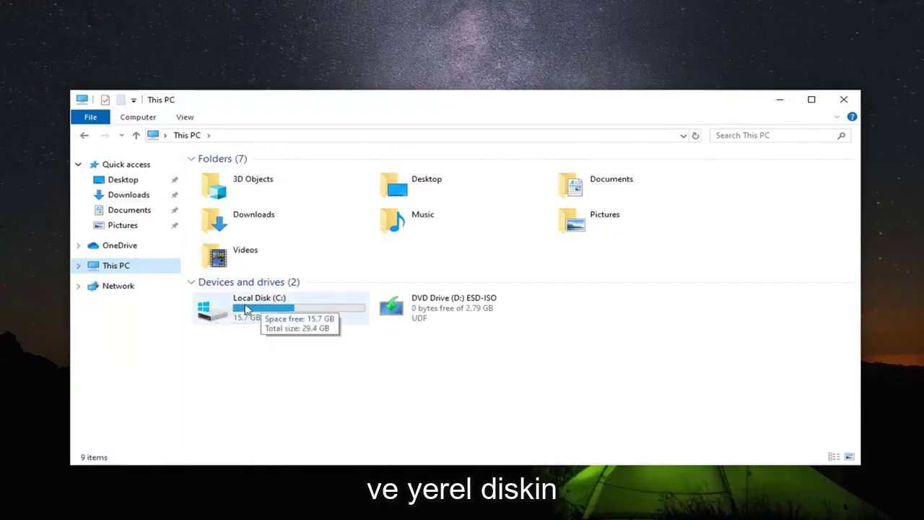
double_click(258, 309)
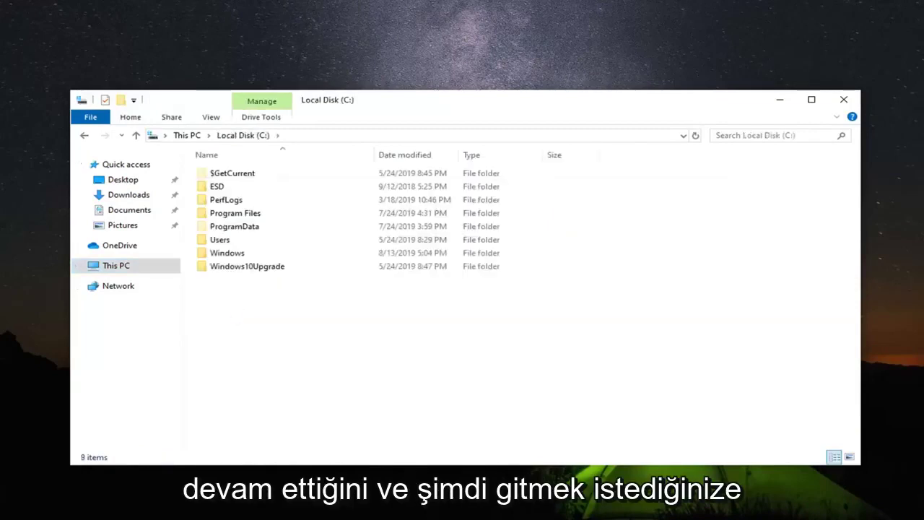
double_click(254, 254)
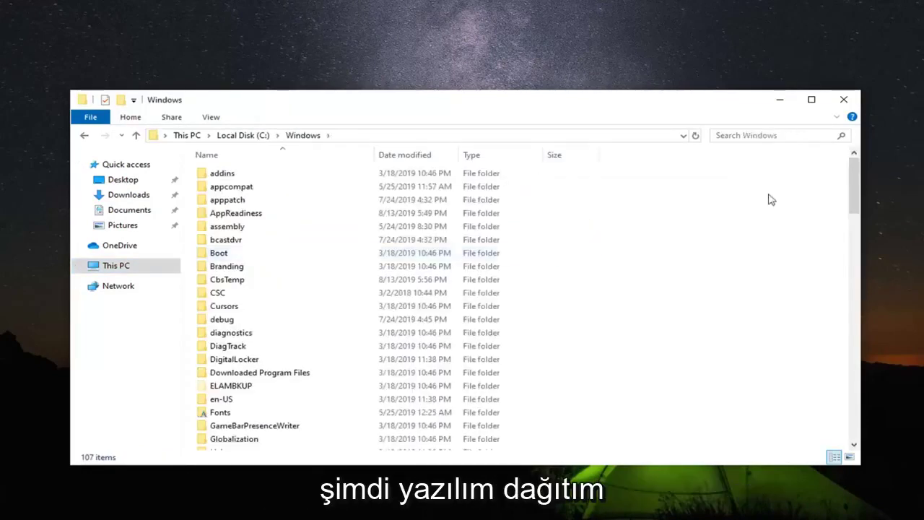
left_click(235, 334)
scroll(238, 340, "down", 15)
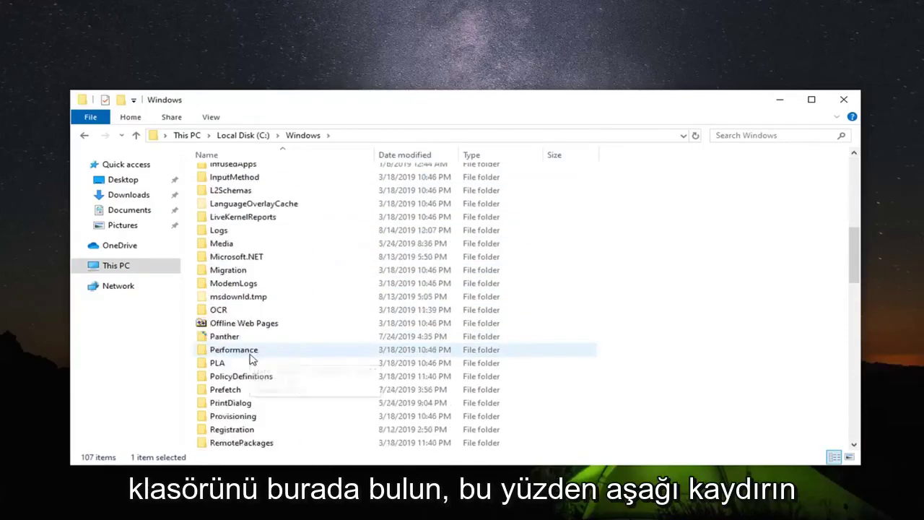
double_click(244, 376)
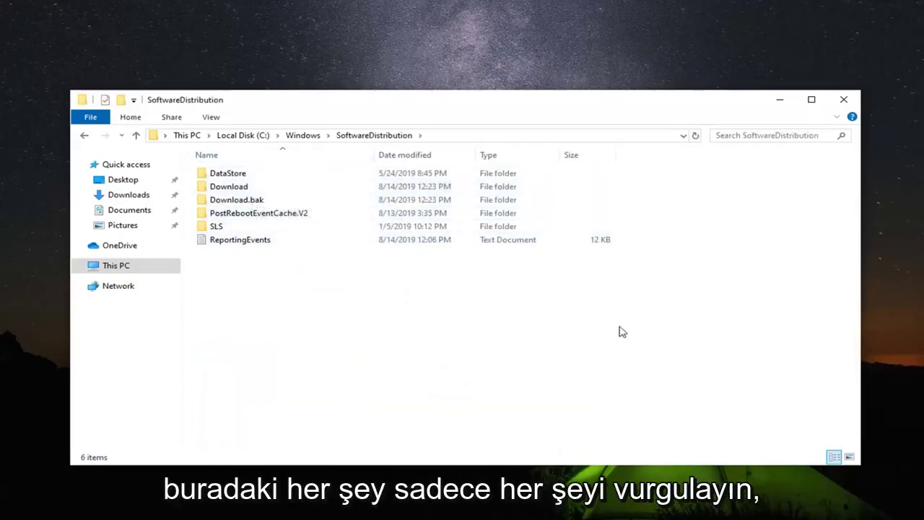
- Select all six items in SoftwareDistribution and delete them
left_click_drag(619, 330, 279, 149)
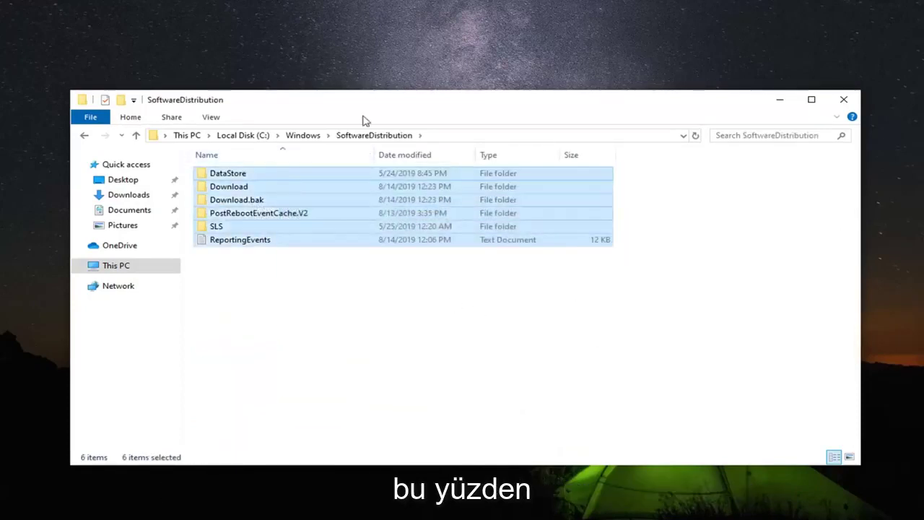
right_click(311, 190)
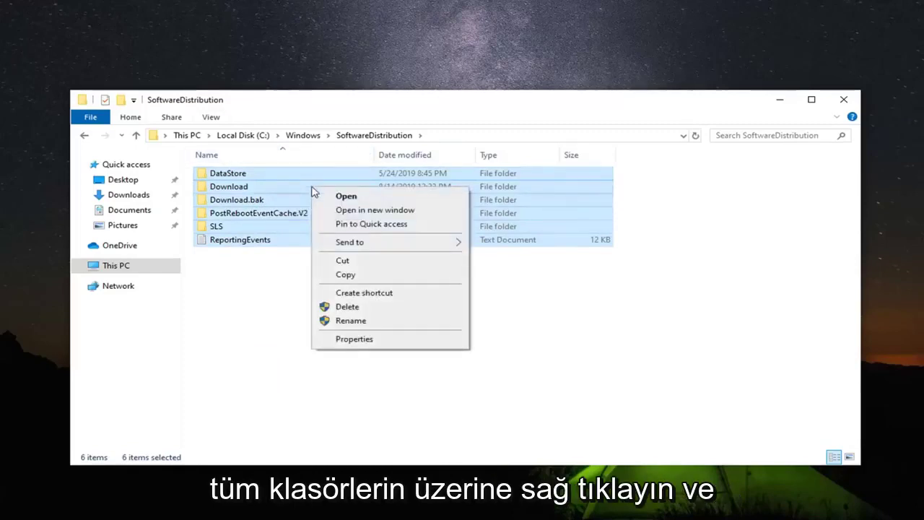
left_click(359, 310)
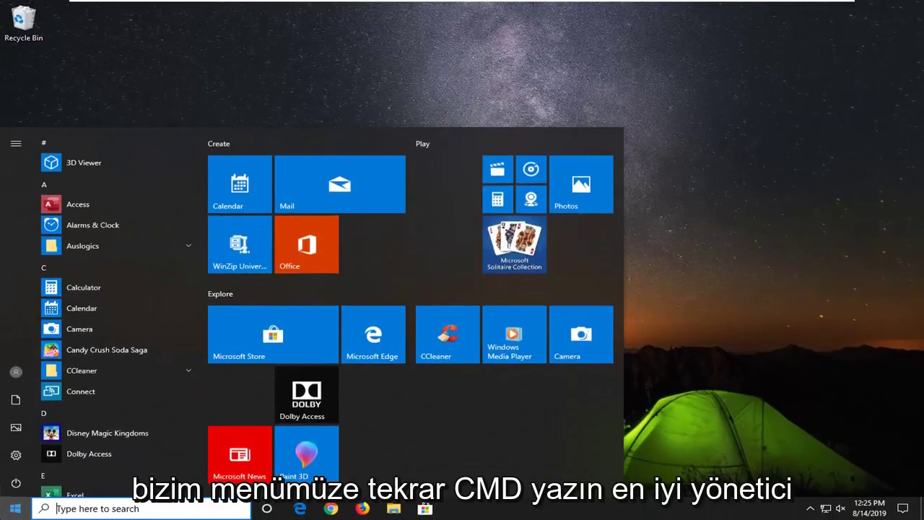
- Search for 'cmd' and launch Command Prompt as administrator, allowing it through UAC
type("cmd")
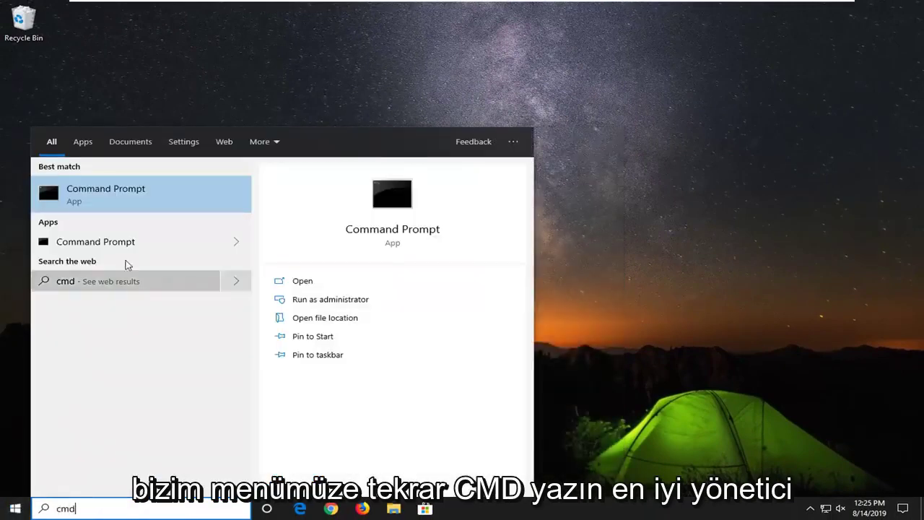
right_click(133, 202)
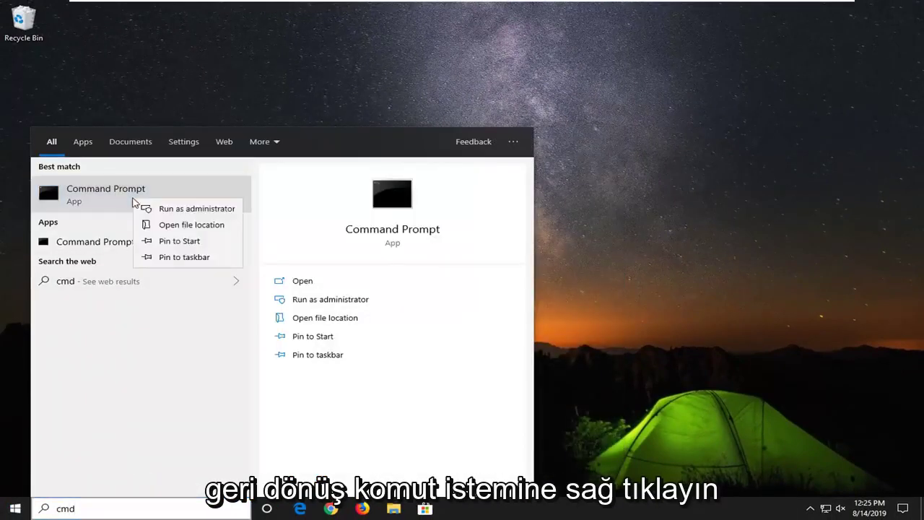
left_click(180, 209)
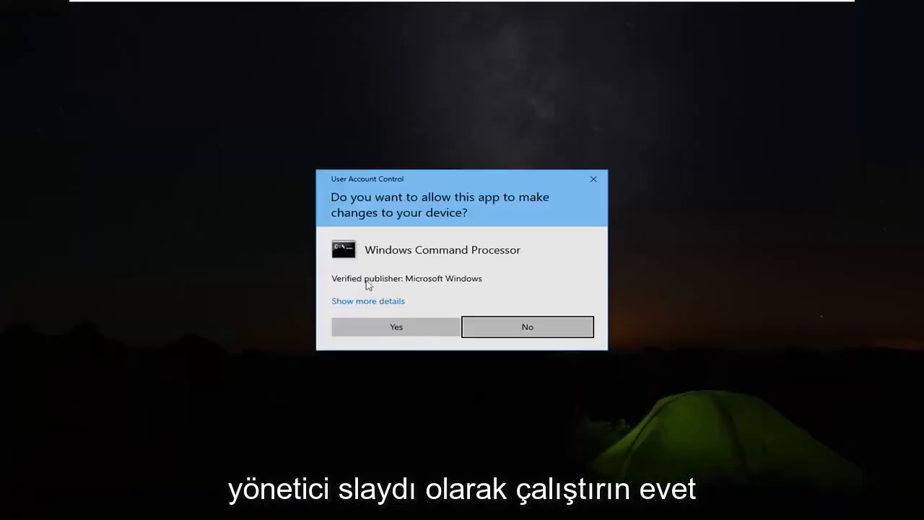
left_click(365, 324)
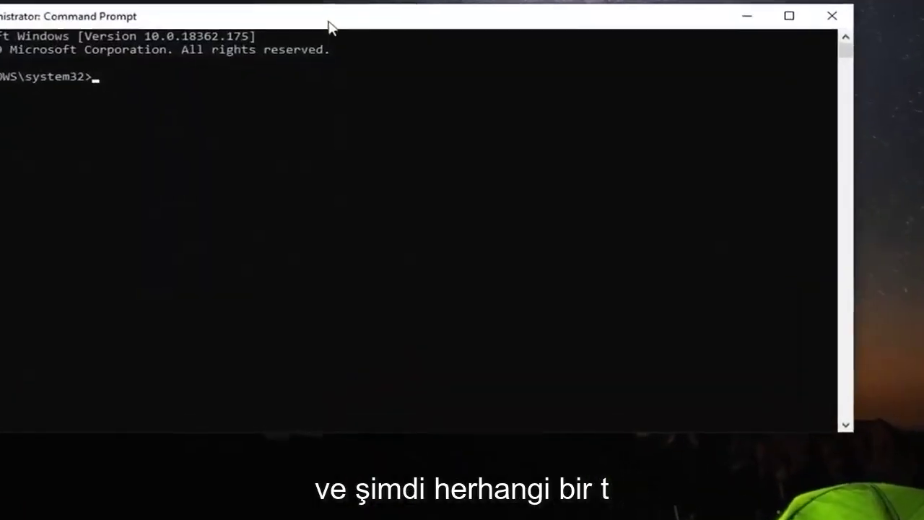
- Run 'net start wuauserv' and 'net start bits' to restart both update services
type("net")
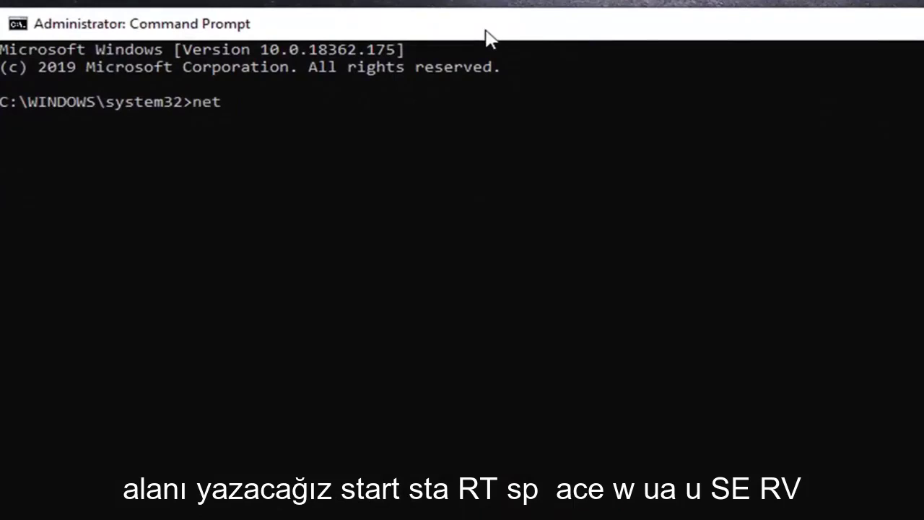
type(" start wua")
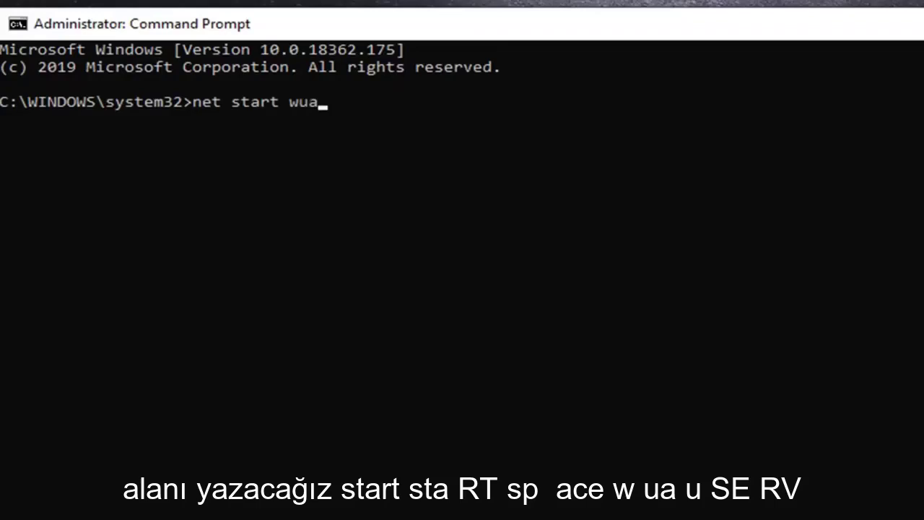
type("userv")
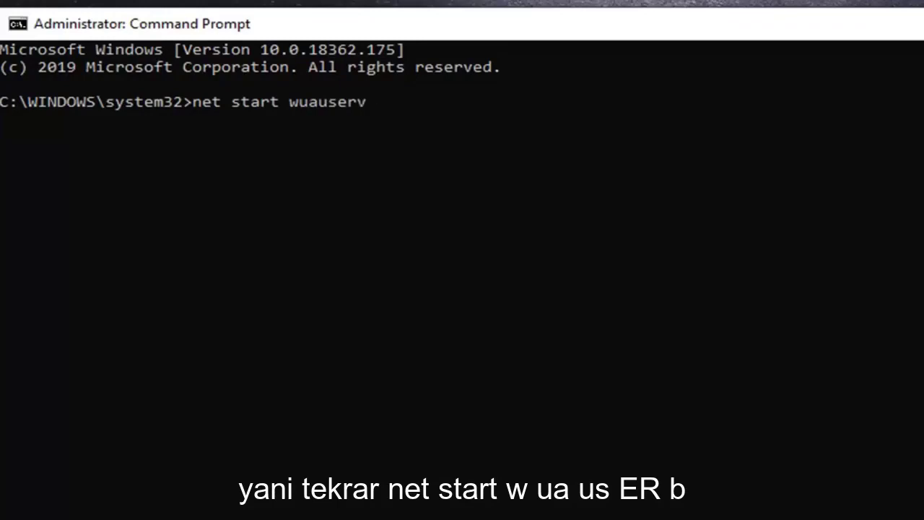
key("Return")
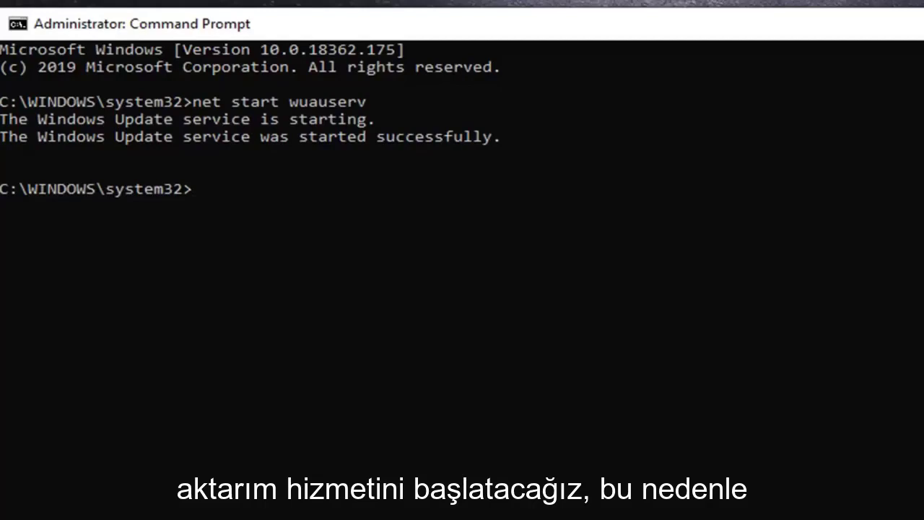
left_click(365, 208)
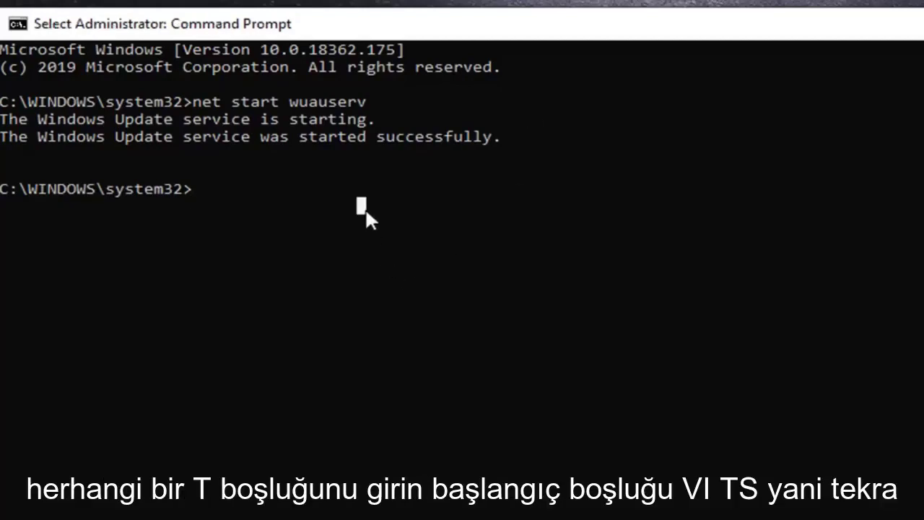
type("net sta")
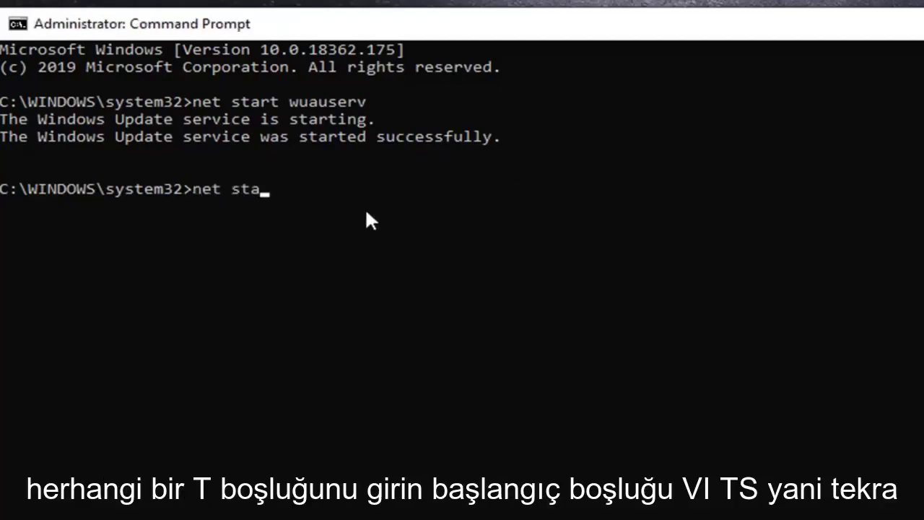
type("rt bits")
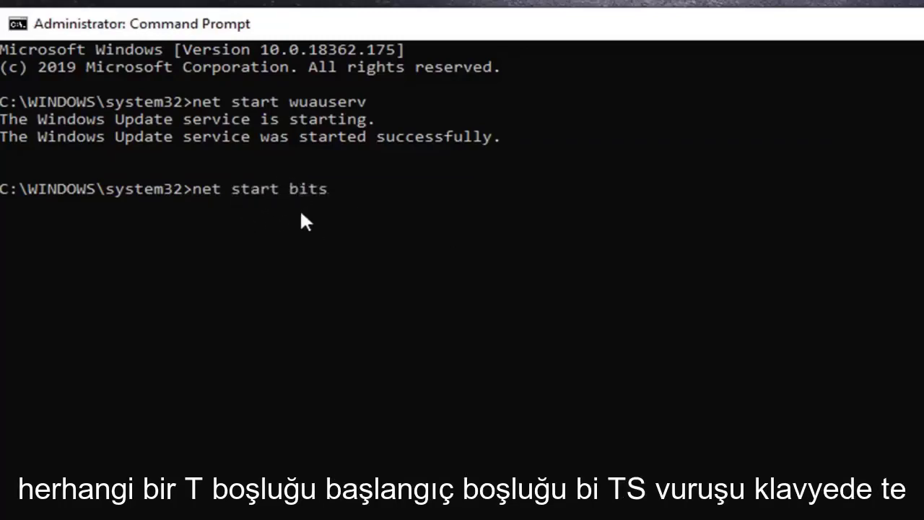
key("Return")
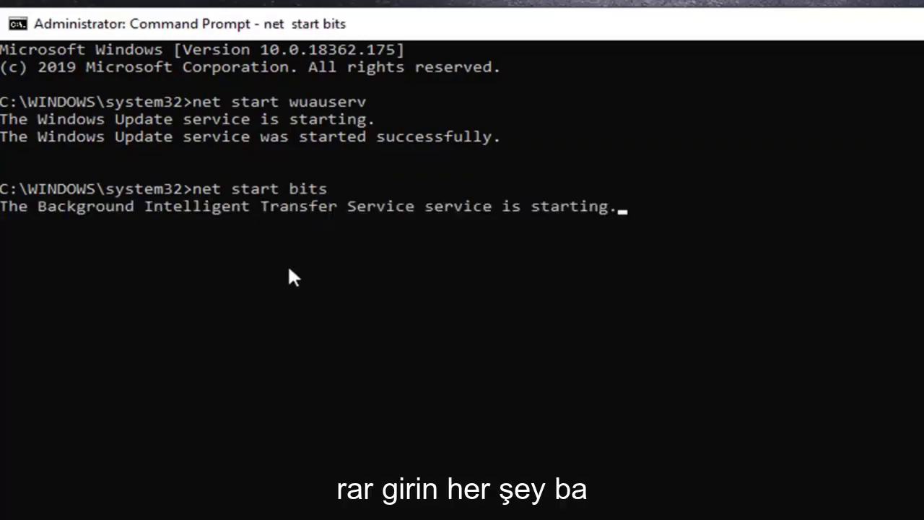